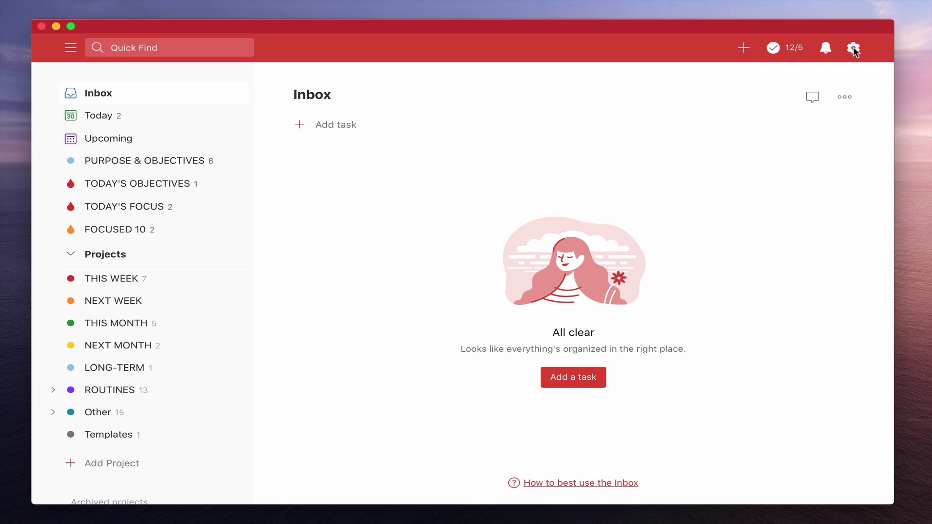
# Step: Open the app settings menu from the gear icon, then close it to return to the empty Inbox
pyautogui.click(854, 48)
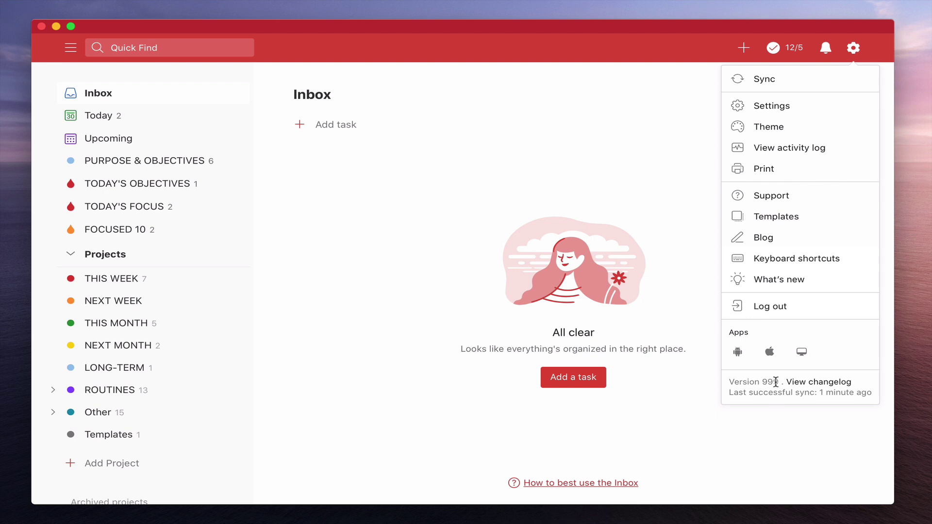
pyautogui.click(422, 272)
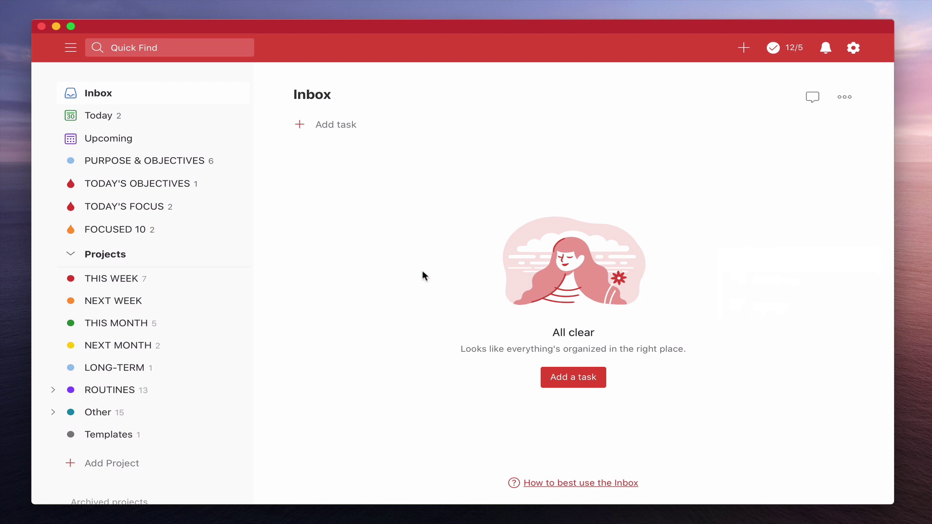
# Step: Switch to Upcoming and page forward week by week to July 6–12, 2020
pyautogui.click(106, 142)
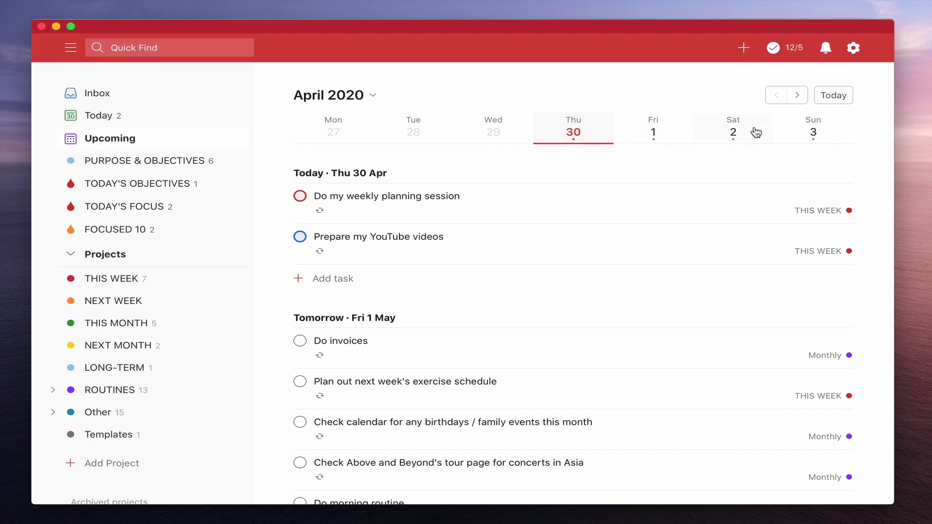
pyautogui.click(797, 96)
pyautogui.click(796, 96)
pyautogui.click(797, 96)
pyautogui.click(797, 96)
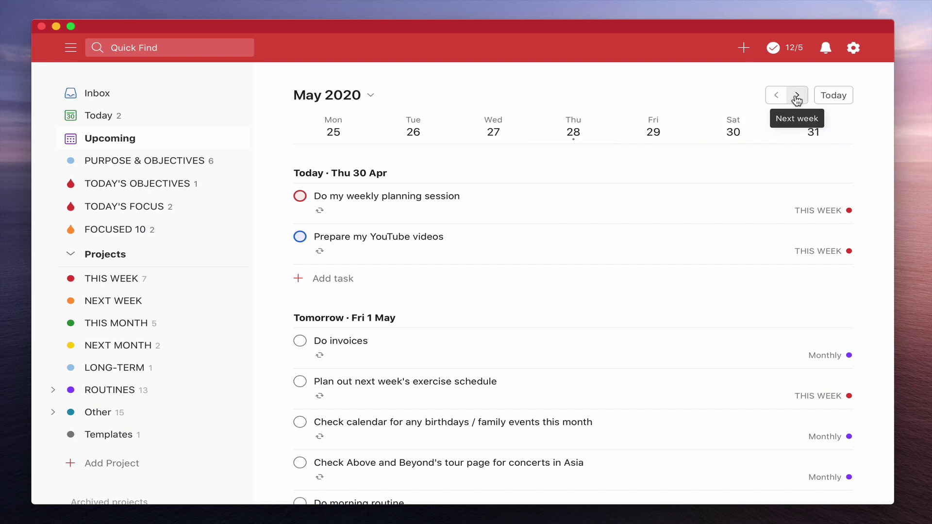
pyautogui.click(796, 96)
pyautogui.click(797, 95)
pyautogui.click(797, 96)
pyautogui.click(796, 95)
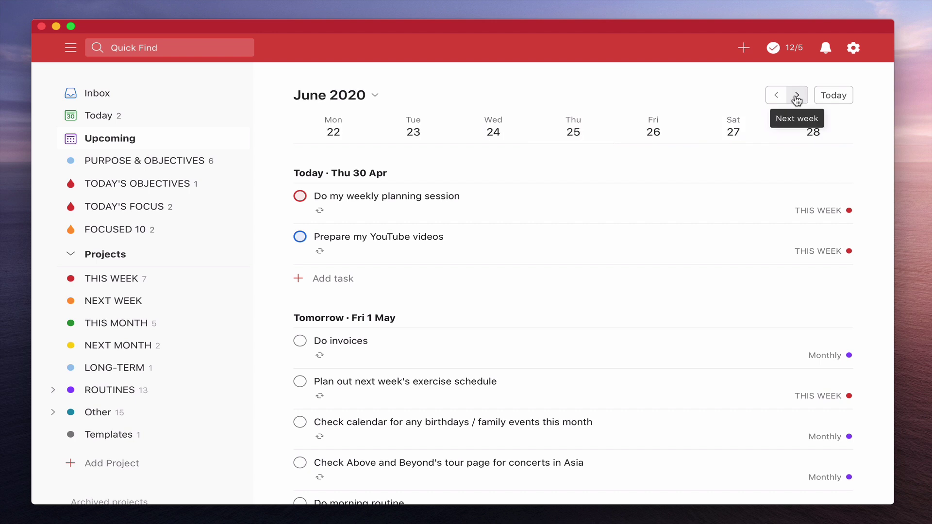
pyautogui.click(797, 95)
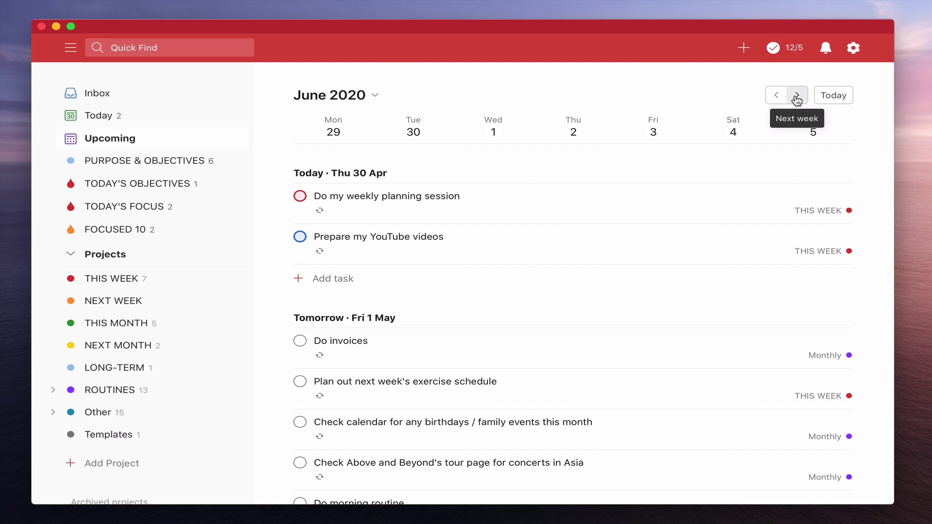
pyautogui.click(797, 95)
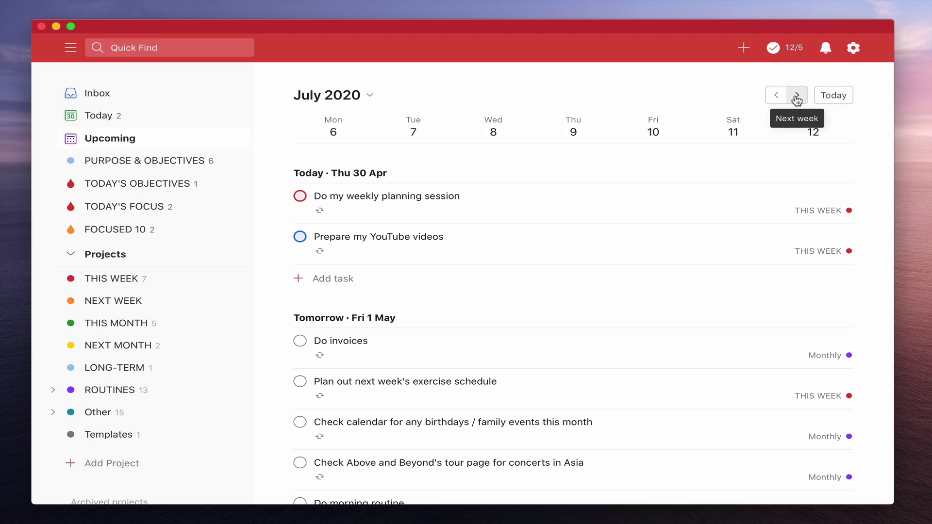
# Step: Page back five weeks to the week of June 1–7, 2020
pyautogui.click(778, 96)
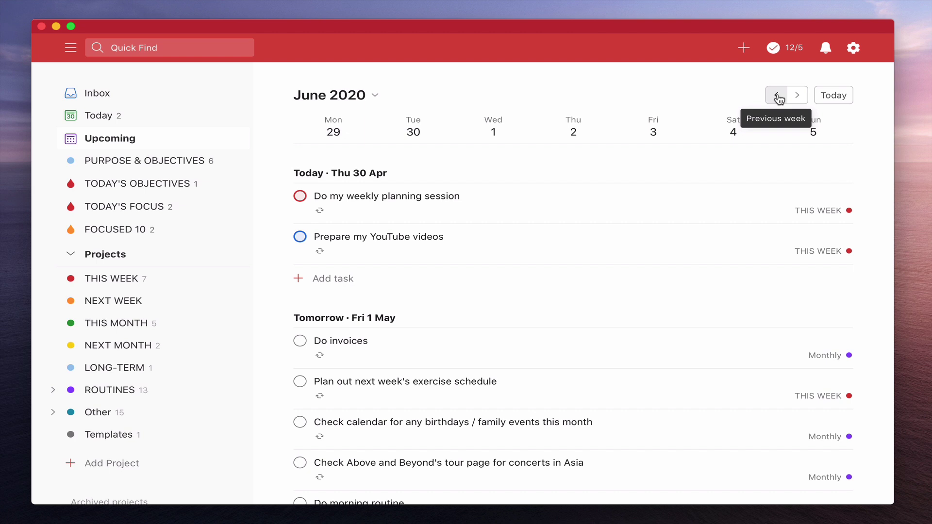
pyautogui.click(778, 97)
pyautogui.click(778, 96)
pyautogui.click(778, 97)
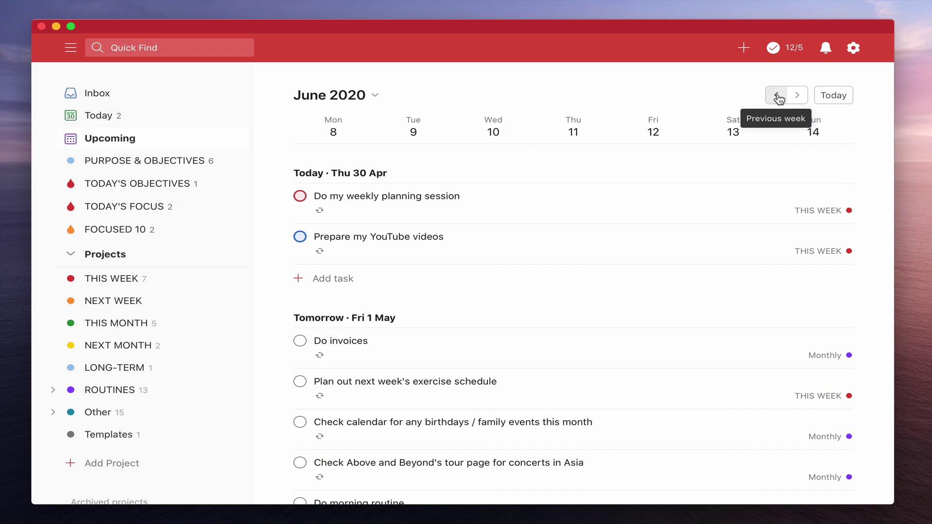
pyautogui.click(778, 96)
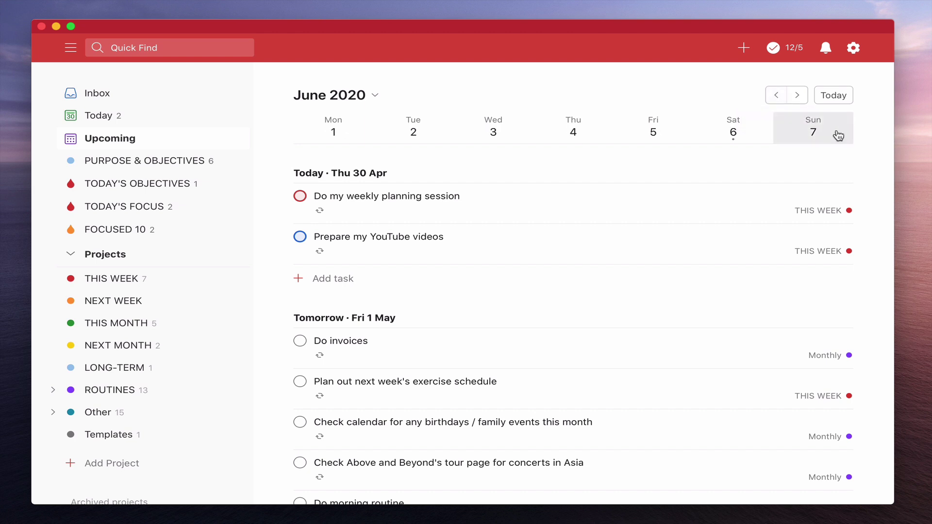
# Step: From today's week, view Fri 1, Sat 2, Sun 3 and Sun 10 May, then return to today
pyautogui.click(840, 100)
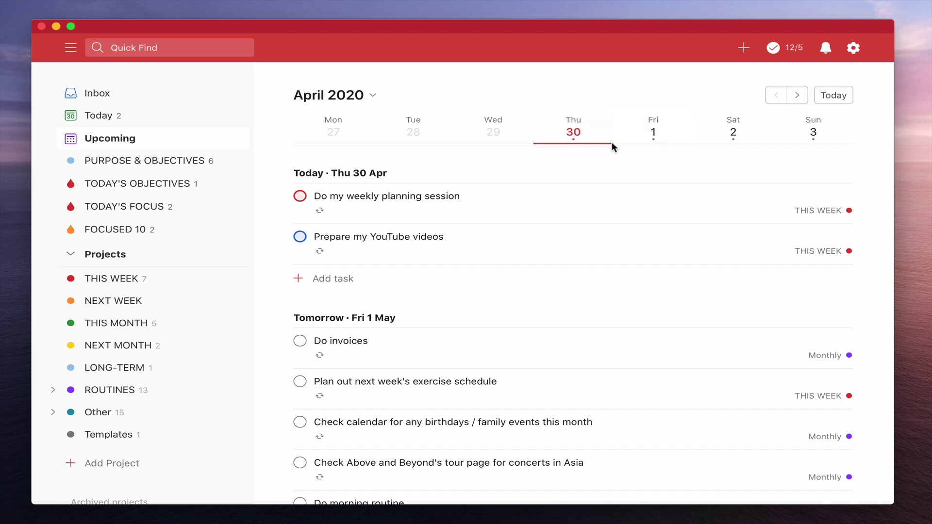
pyautogui.click(654, 132)
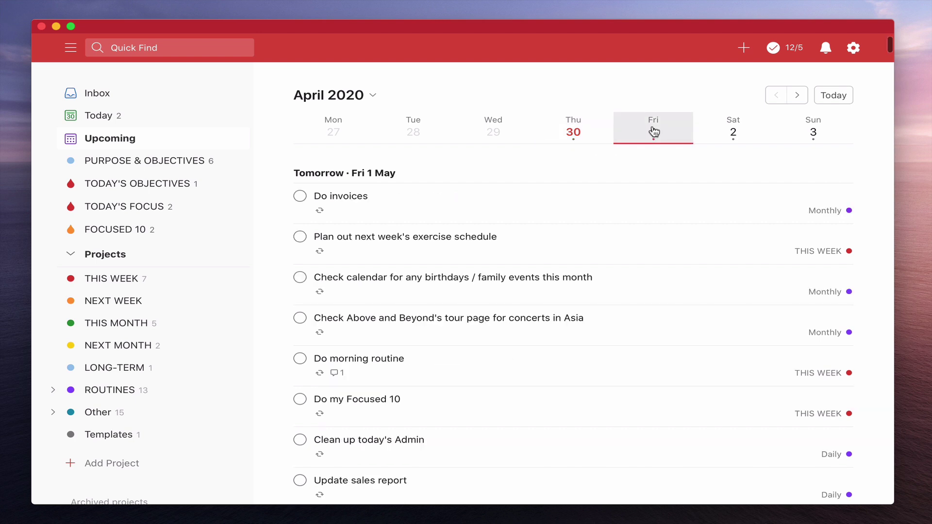
pyautogui.click(735, 132)
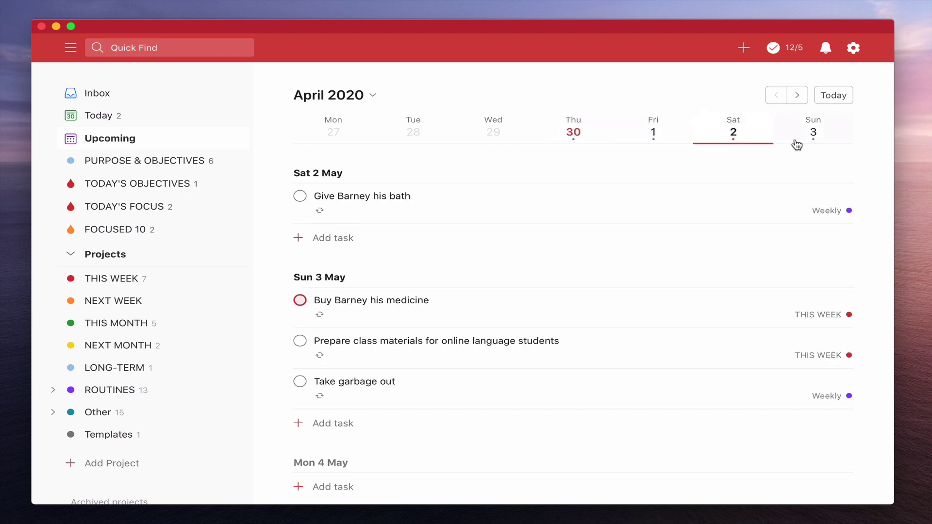
pyautogui.click(812, 136)
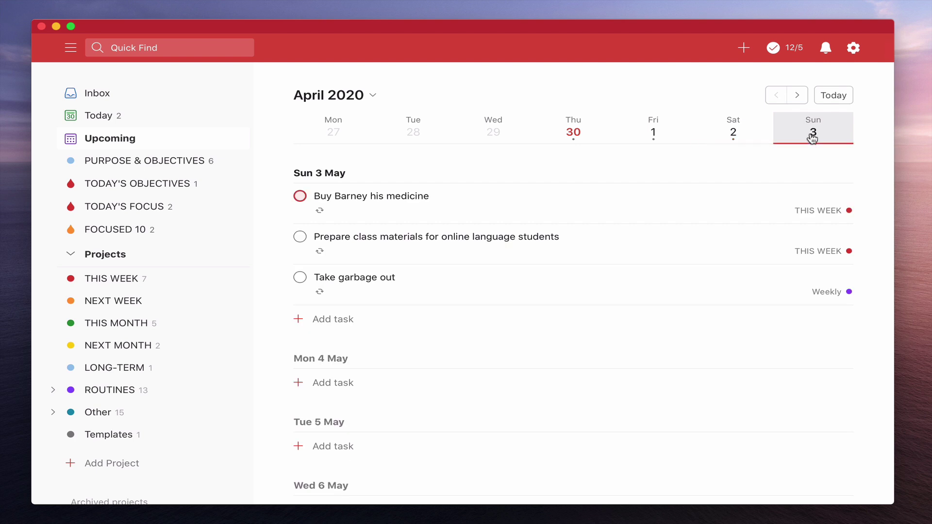
pyautogui.click(797, 95)
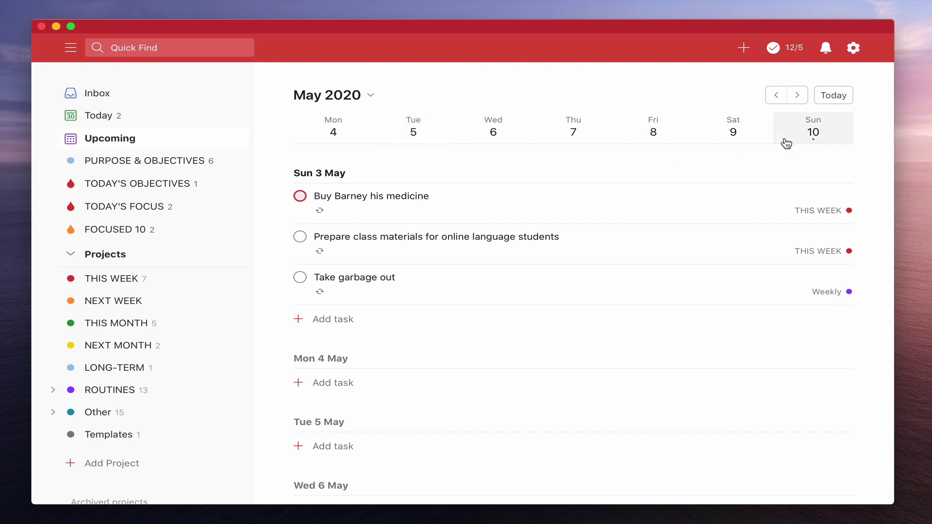
pyautogui.click(814, 136)
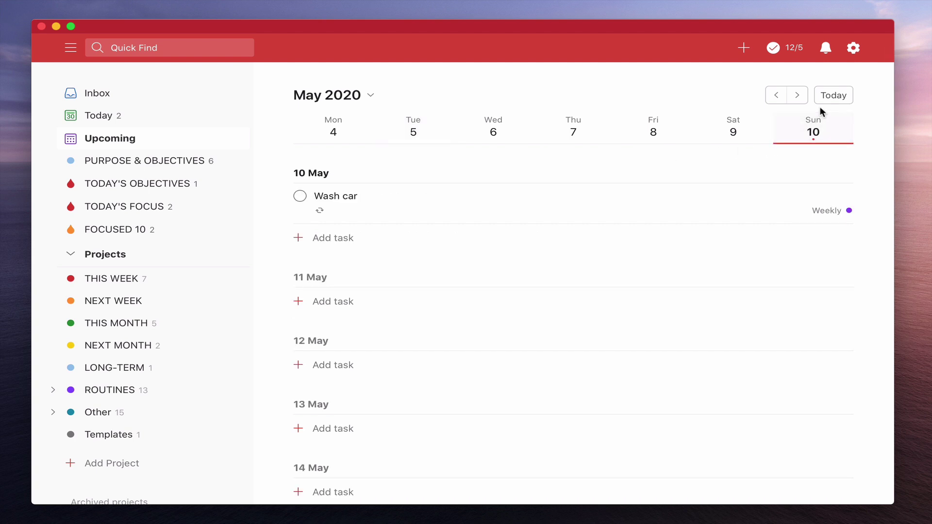
pyautogui.click(829, 97)
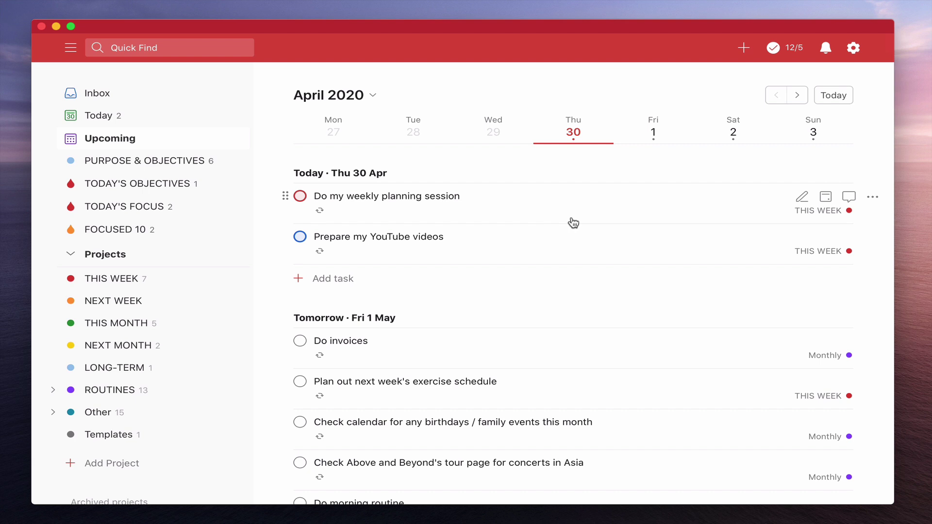
# Step: Advance to May 4–10, view Tue 5 through Fri 8 May, then jump back to Thu 30 April
pyautogui.click(800, 96)
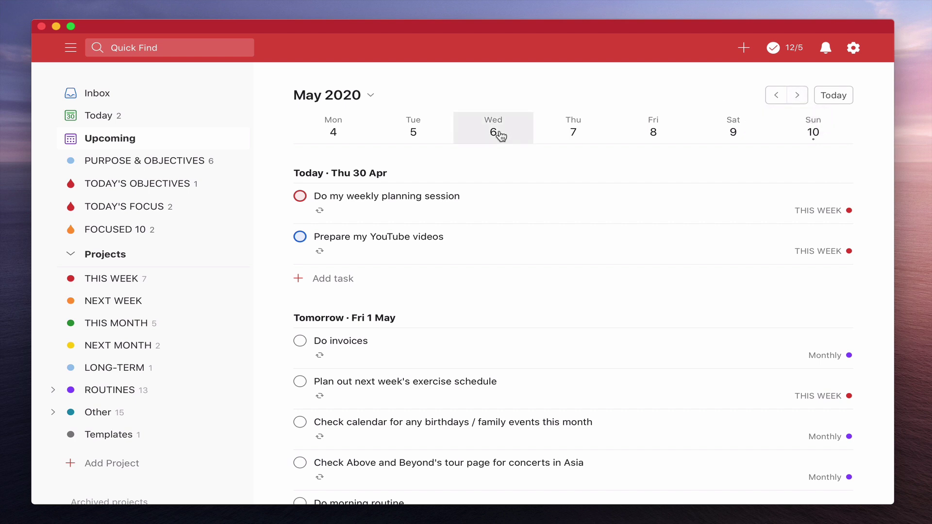
pyautogui.click(425, 131)
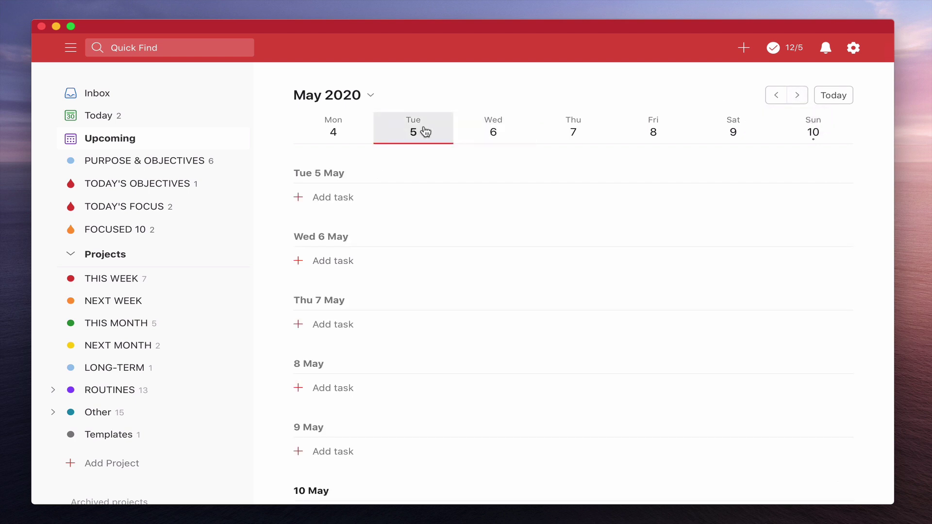
pyautogui.click(494, 134)
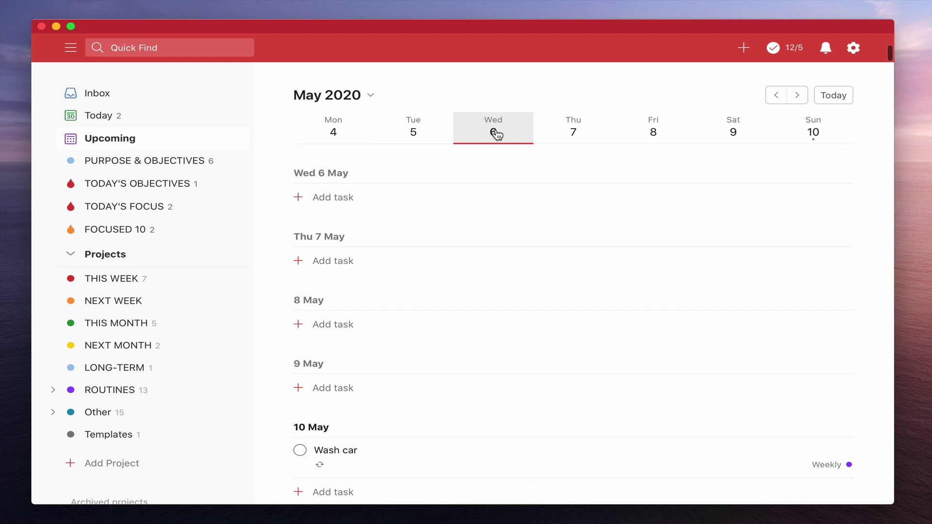
pyautogui.click(571, 131)
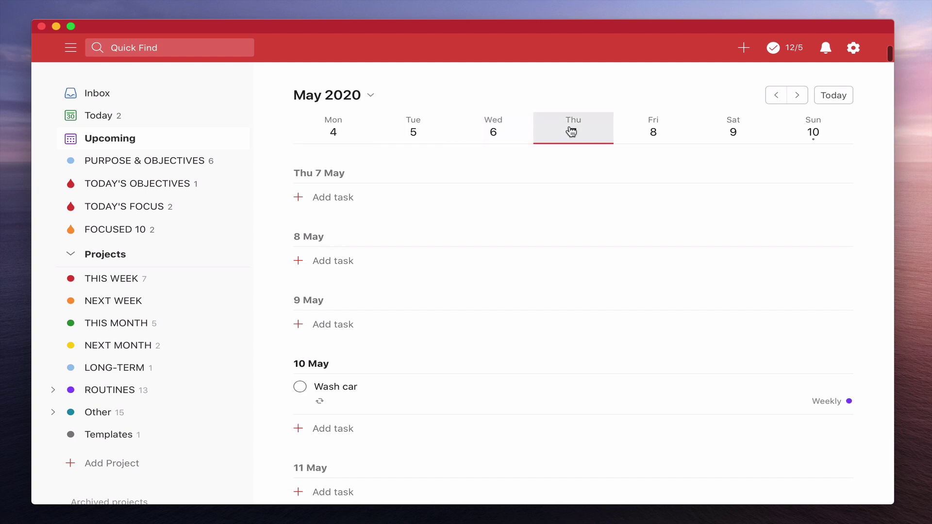
pyautogui.click(647, 133)
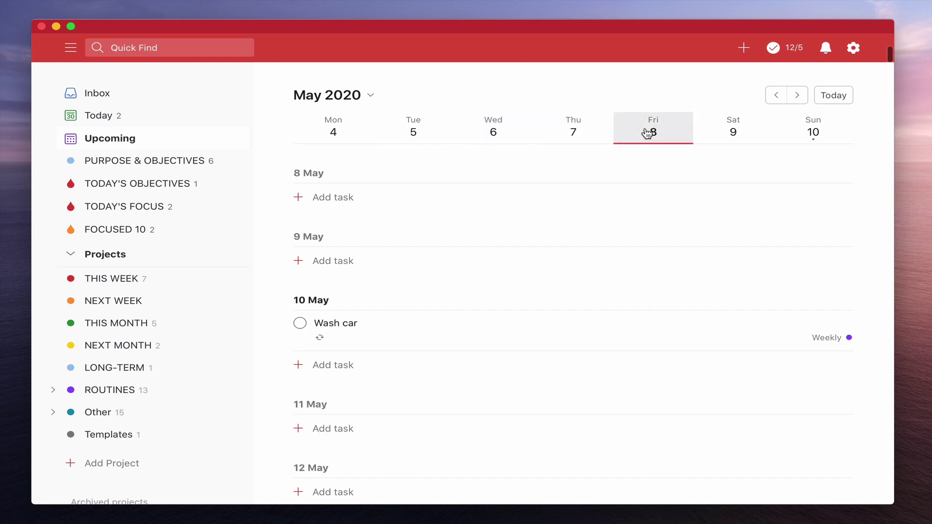
pyautogui.click(833, 97)
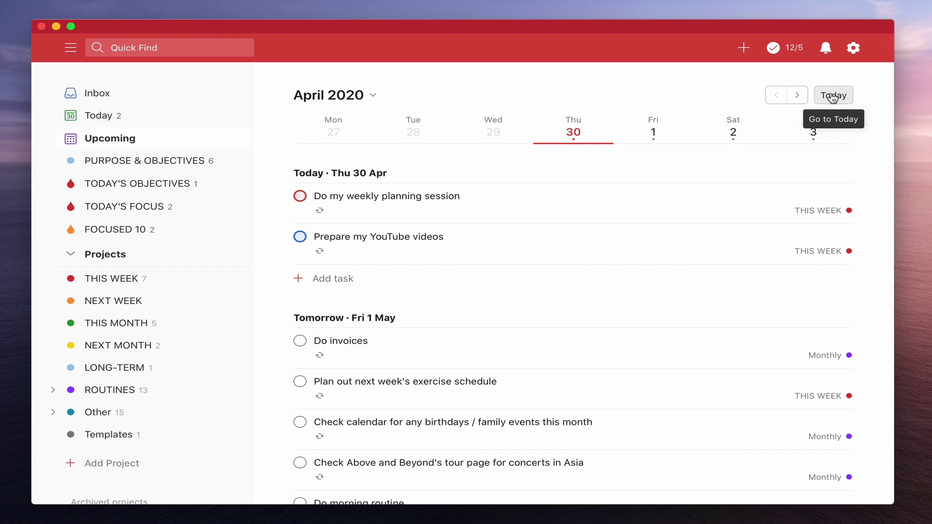
# Step: Drag Check bank accounts from Fri 1 May into the Sat 2 May section
pyautogui.scroll(-10, 660, 203)
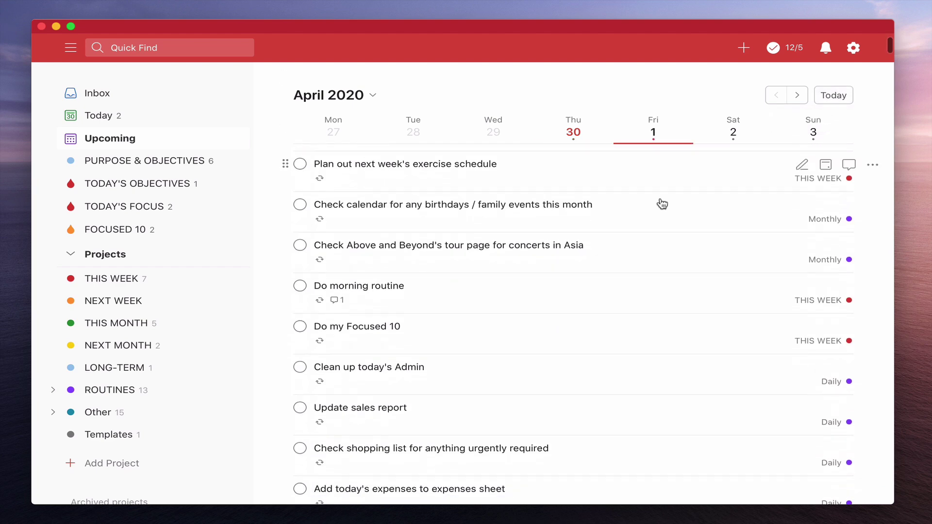
pyautogui.scroll(8, 661, 203)
pyautogui.scroll(-1, 661, 201)
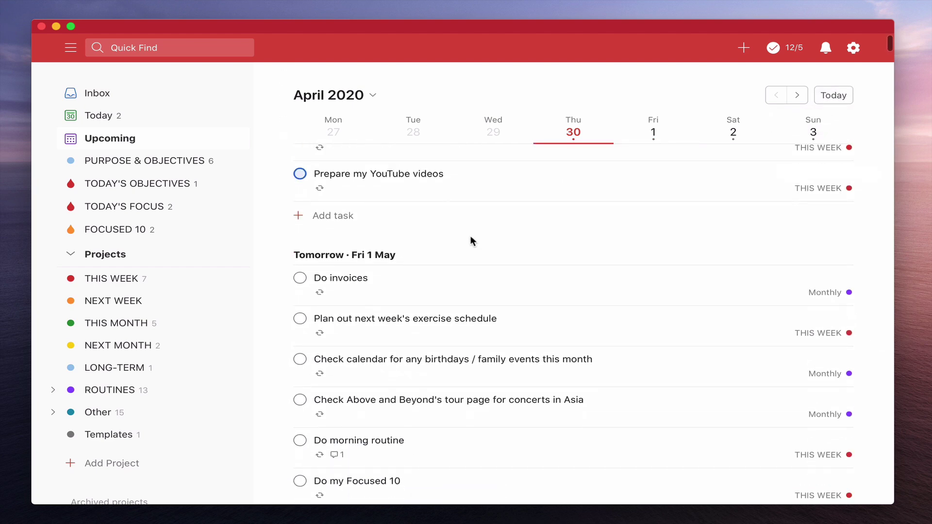
pyautogui.scroll(-10, 520, 283)
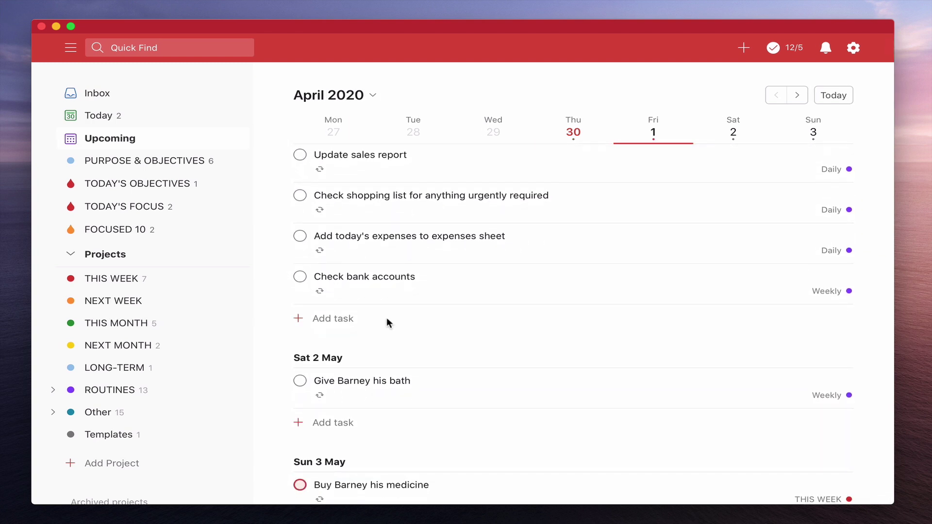
pyautogui.moveTo(284, 276); pyautogui.dragTo(292, 367)
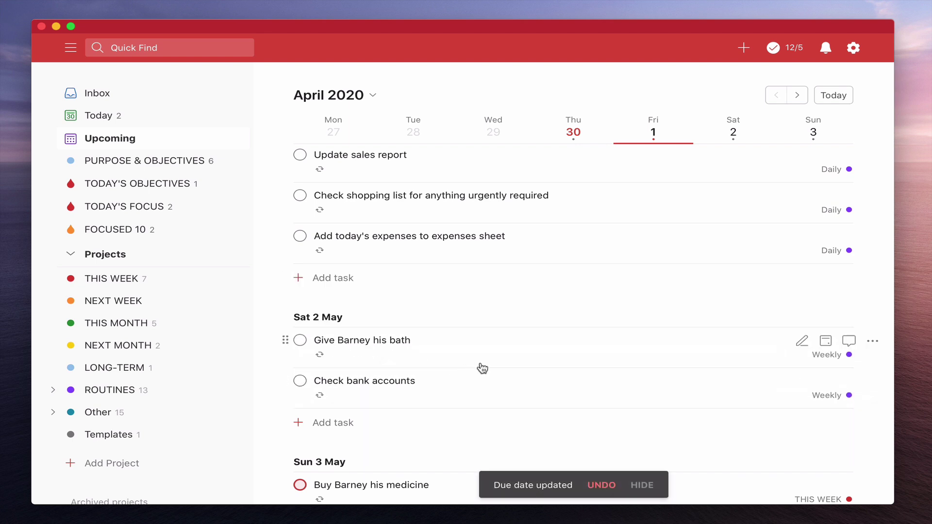
# Step: Move Add today's expenses to expenses sheet down into Sun 3 May
pyautogui.scroll(-3, 482, 368)
pyautogui.scroll(2, 482, 368)
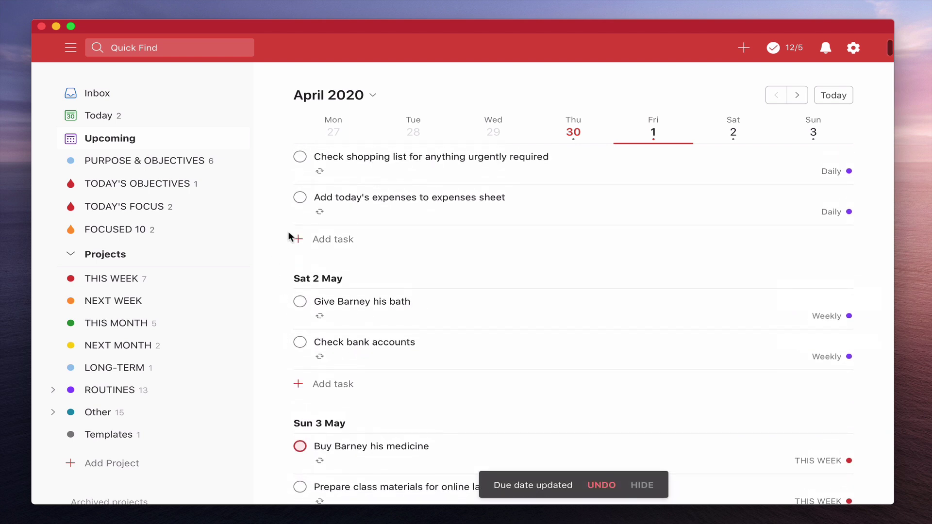
pyautogui.moveTo(284, 198); pyautogui.dragTo(302, 441)
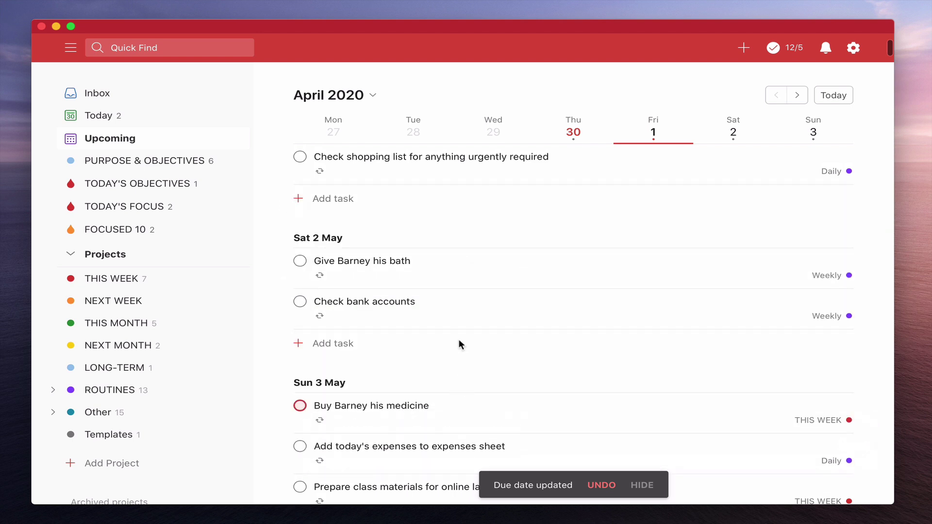
pyautogui.scroll(-5, 458, 339)
pyautogui.scroll(10, 460, 344)
pyautogui.scroll(-7, 460, 344)
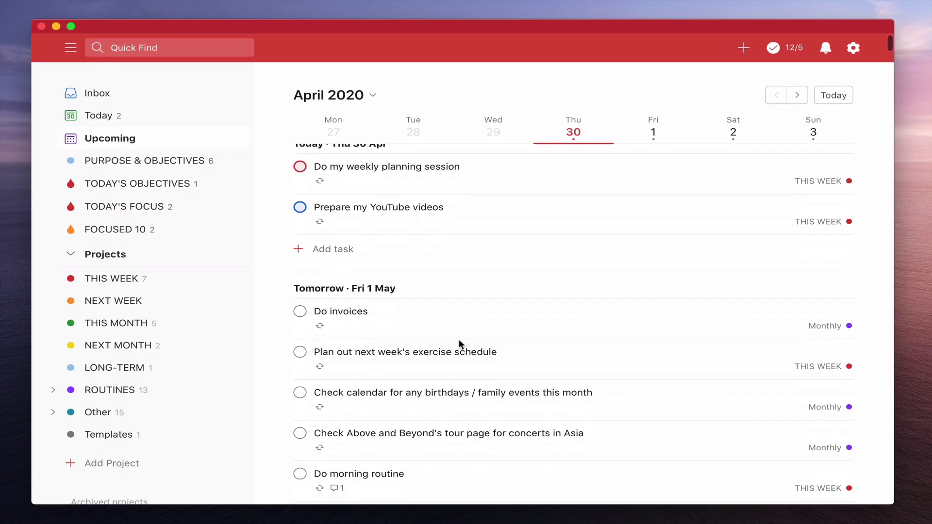
pyautogui.scroll(-5, 460, 344)
pyautogui.scroll(10, 461, 344)
pyautogui.scroll(-4, 460, 344)
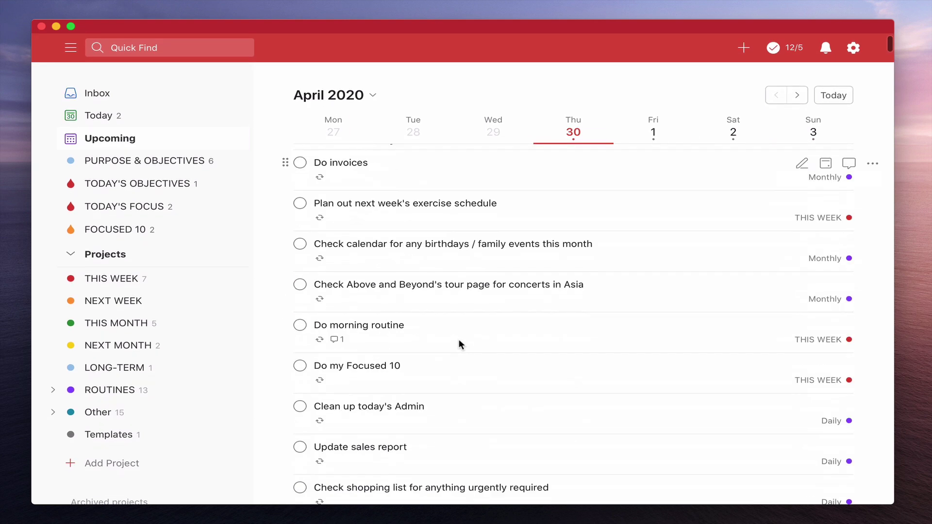
pyautogui.scroll(5, 460, 344)
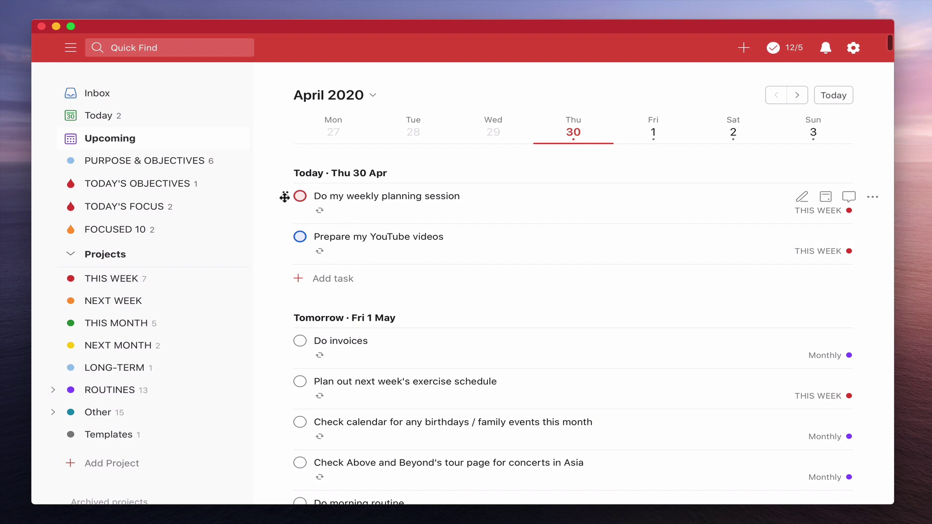
# Step: Drag Do my weekly planning session, leaving it listed under today, Thu 30 April
pyautogui.moveTo(285, 196); pyautogui.dragTo(452, 199)
pyautogui.scroll(-5, 503, 225)
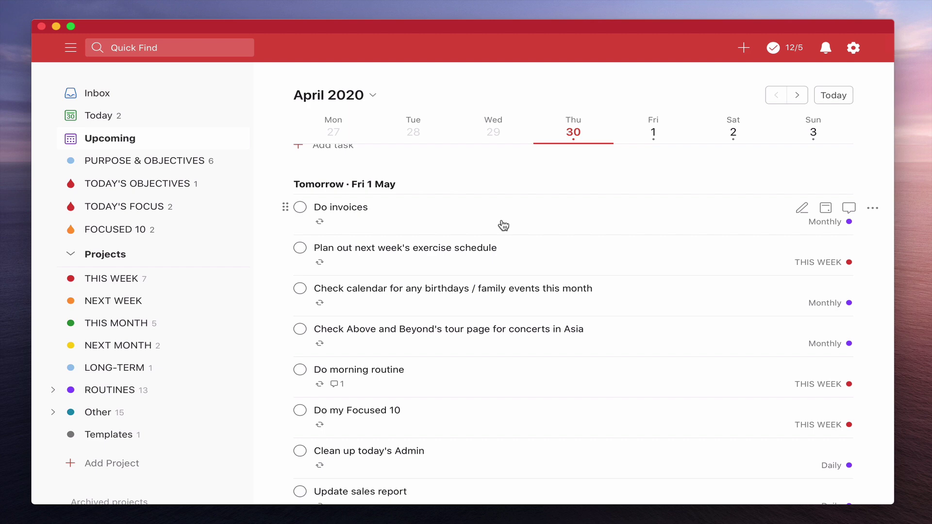
pyautogui.scroll(-15, 503, 225)
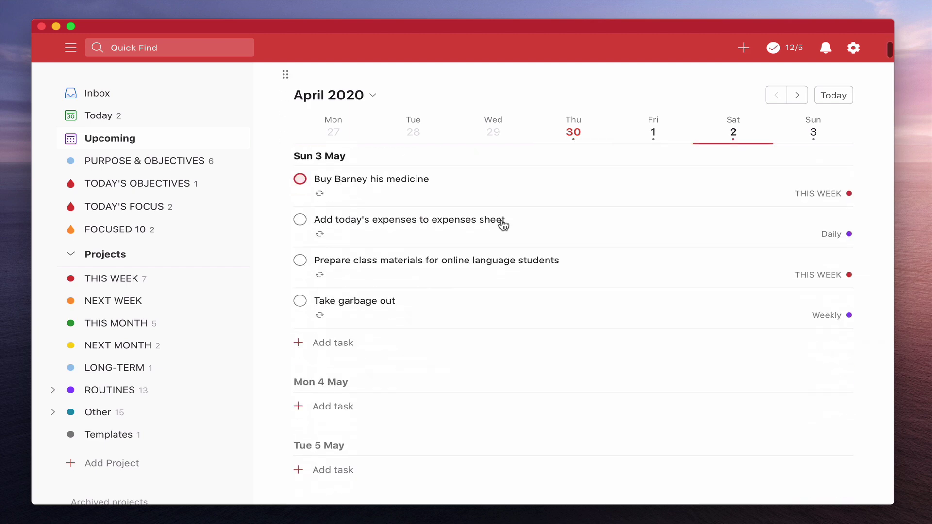
pyautogui.scroll(15, 504, 224)
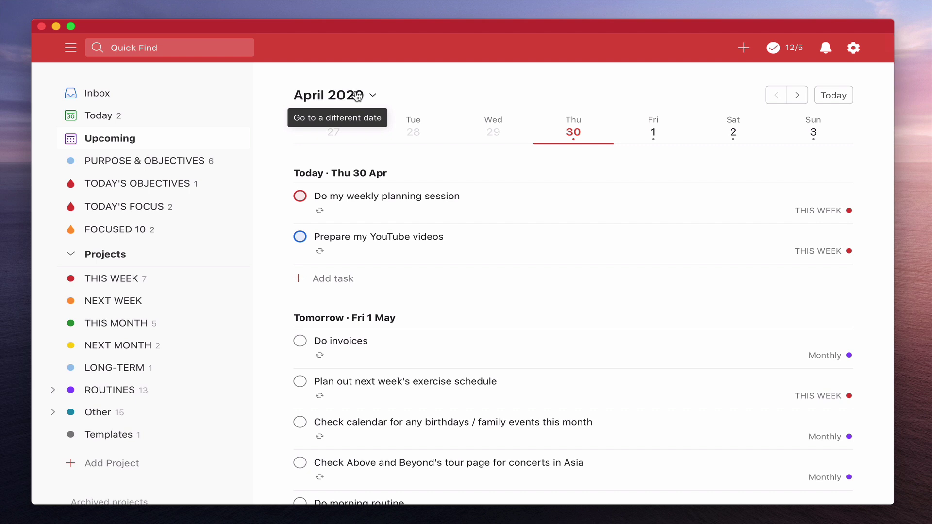
pyautogui.click(371, 96)
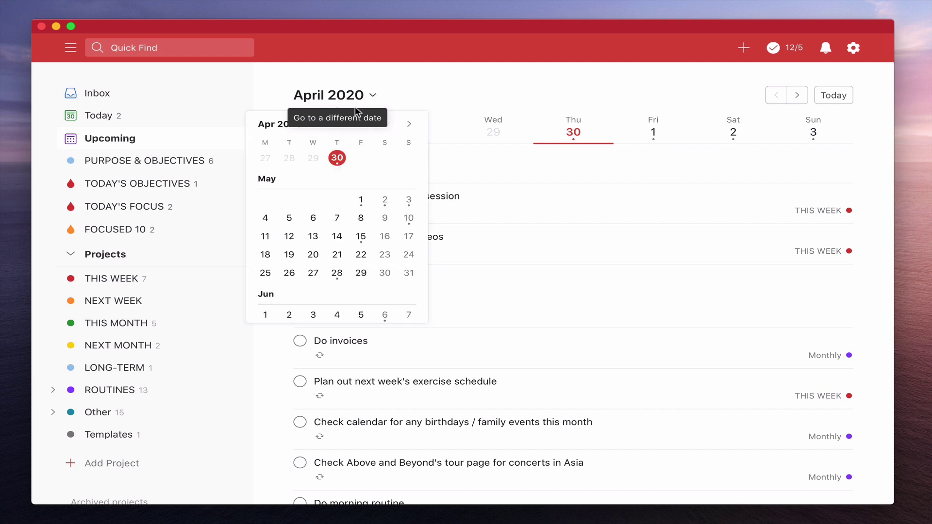
pyautogui.scroll(-10, 374, 187)
pyautogui.scroll(-8, 372, 186)
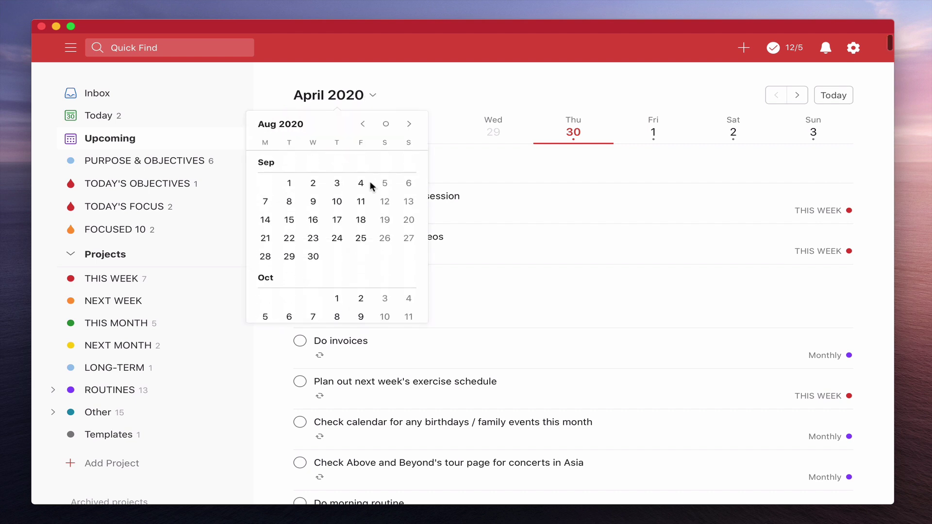
pyautogui.scroll(15, 371, 186)
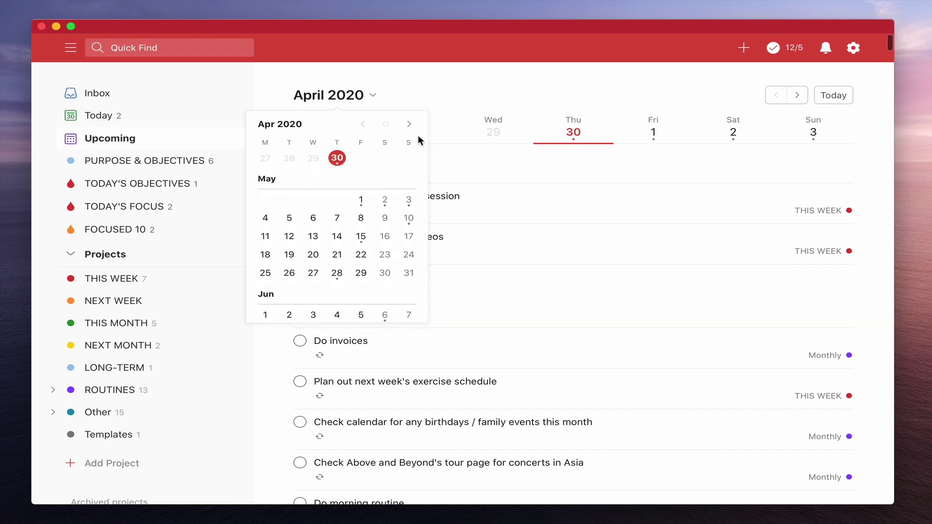
pyautogui.click(450, 95)
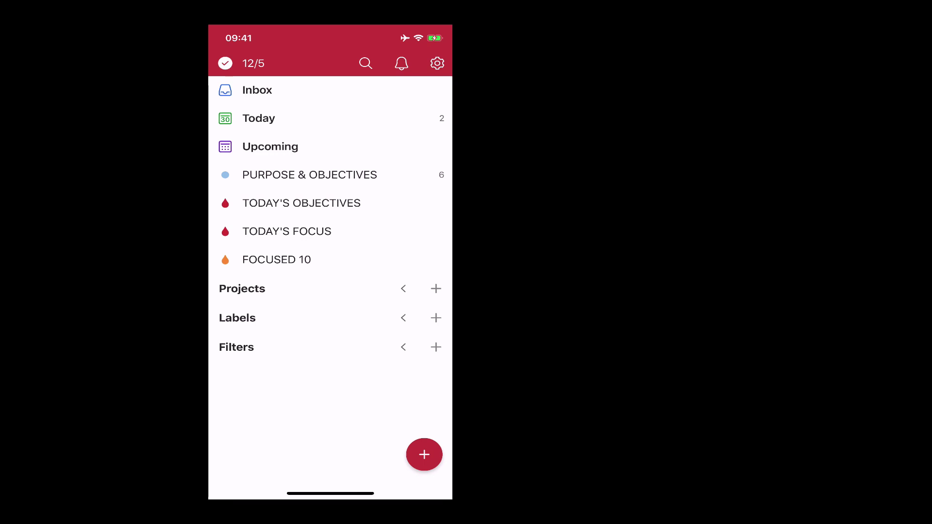
pyautogui.click(271, 147)
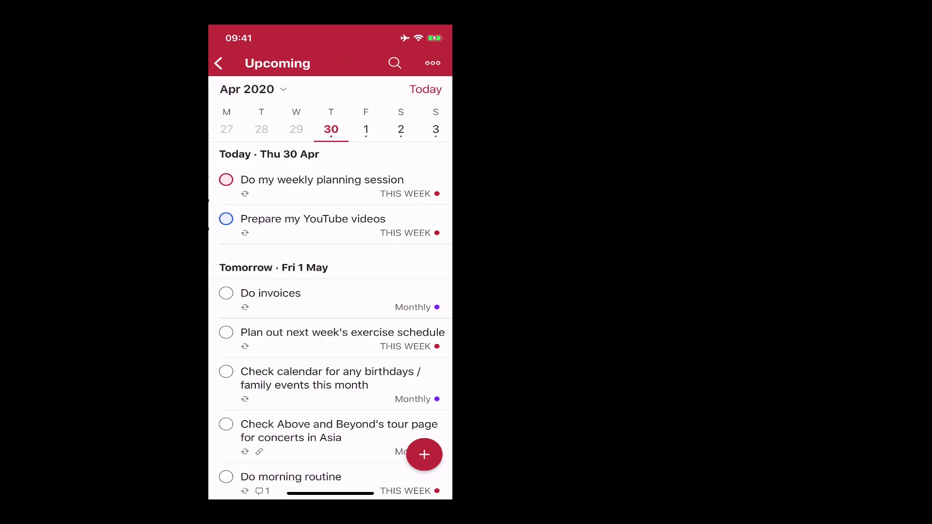
pyautogui.click(218, 63)
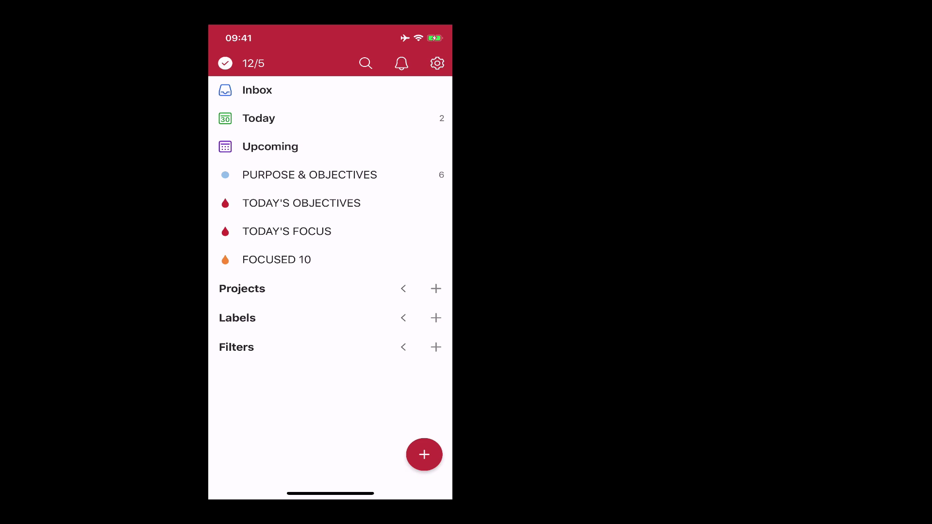
# Step: Reopen Upcoming and page the week strip from 8–14 to 22–28 April
pyautogui.click(270, 147)
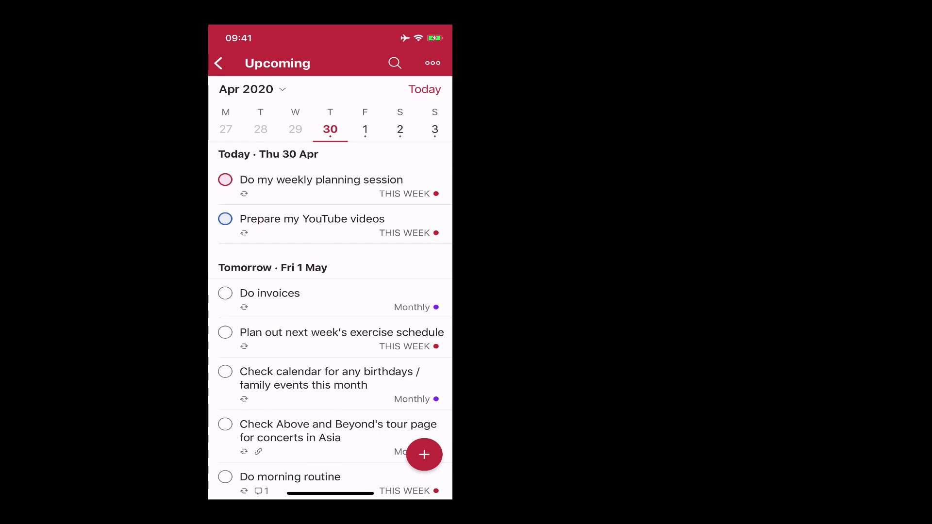
pyautogui.hscroll(-5, 330, 128)
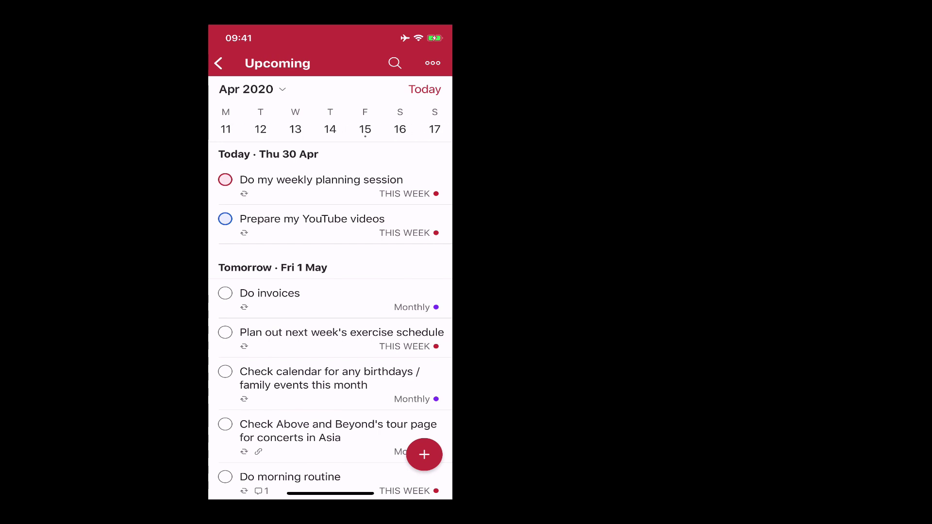
pyautogui.hscroll(5, 330, 128)
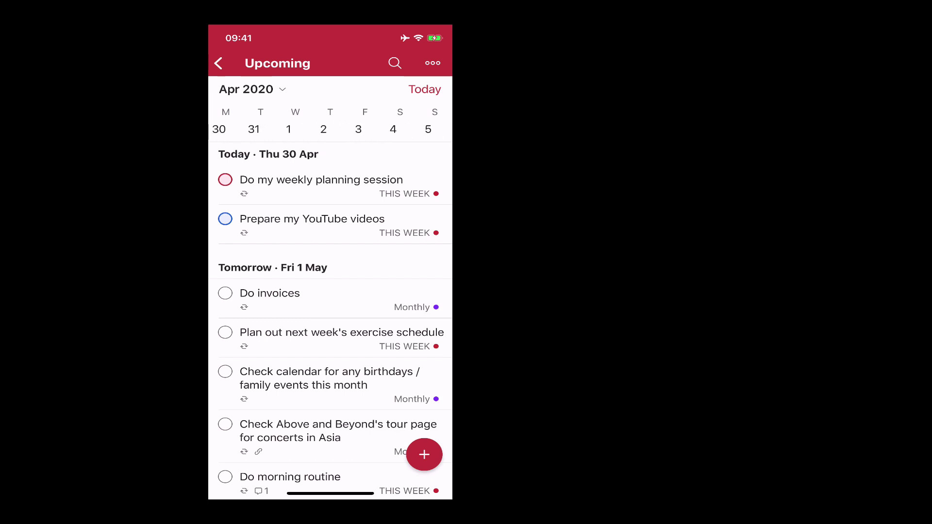
pyautogui.hscroll(1, 330, 128)
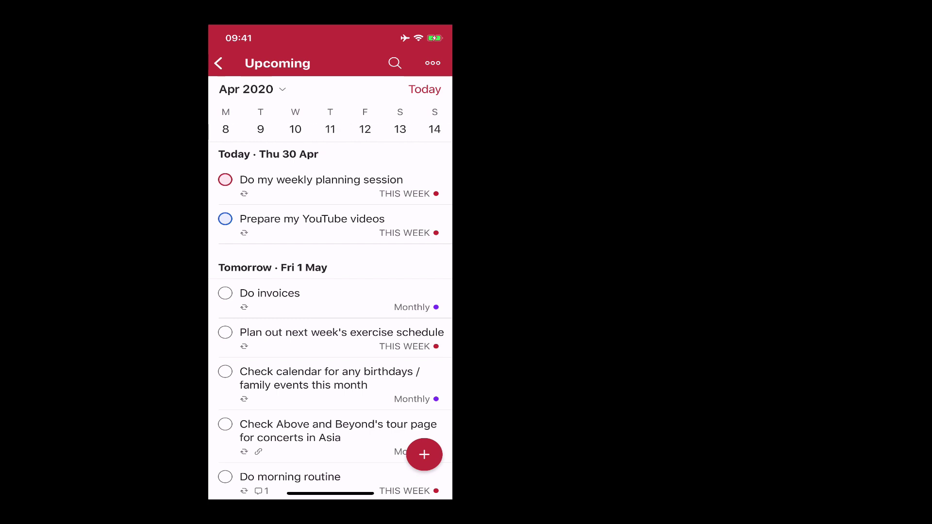
pyautogui.hscroll(1, 330, 128)
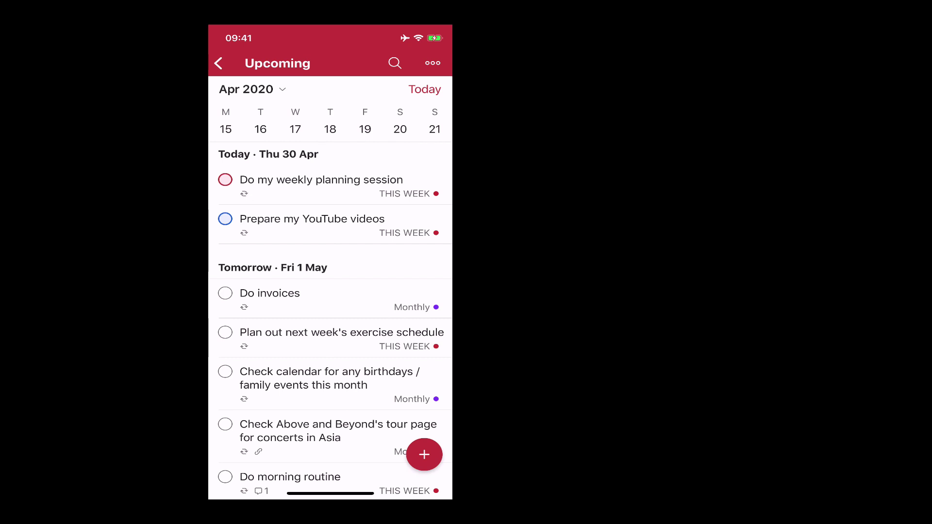
pyautogui.hscroll(1, 330, 129)
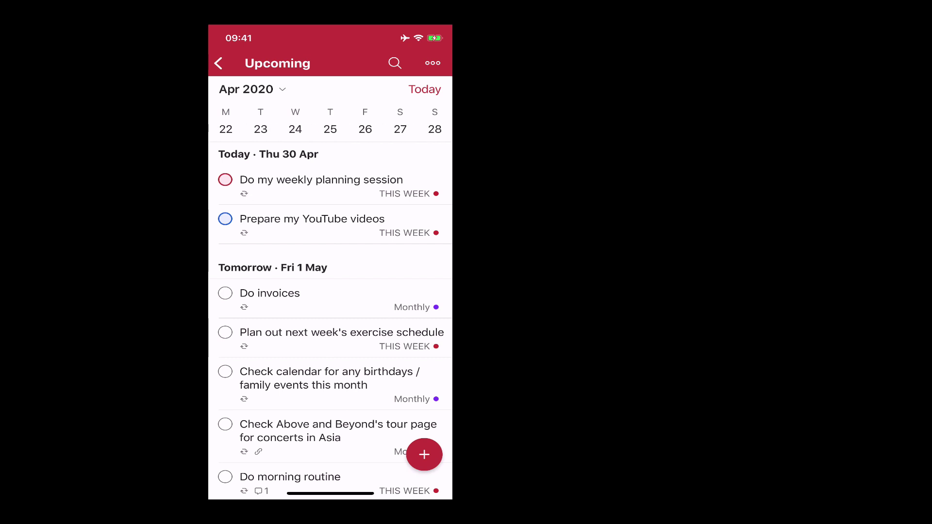
# Step: Swipe ahead two weeks, then pick 25 May in the expanded Select a Date calendar
pyautogui.moveTo(413, 127); pyautogui.dragTo(243, 127)
pyautogui.moveTo(412, 128); pyautogui.dragTo(242, 127)
pyautogui.click(246, 90)
pyautogui.moveTo(330, 340); pyautogui.dragTo(330, 233)
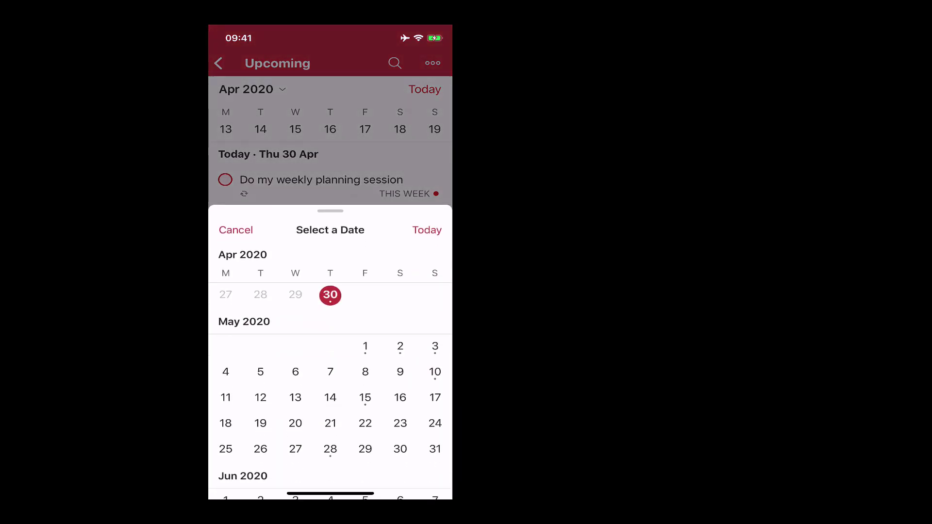
pyautogui.moveTo(330, 388); pyautogui.dragTo(330, 252)
pyautogui.click(226, 300)
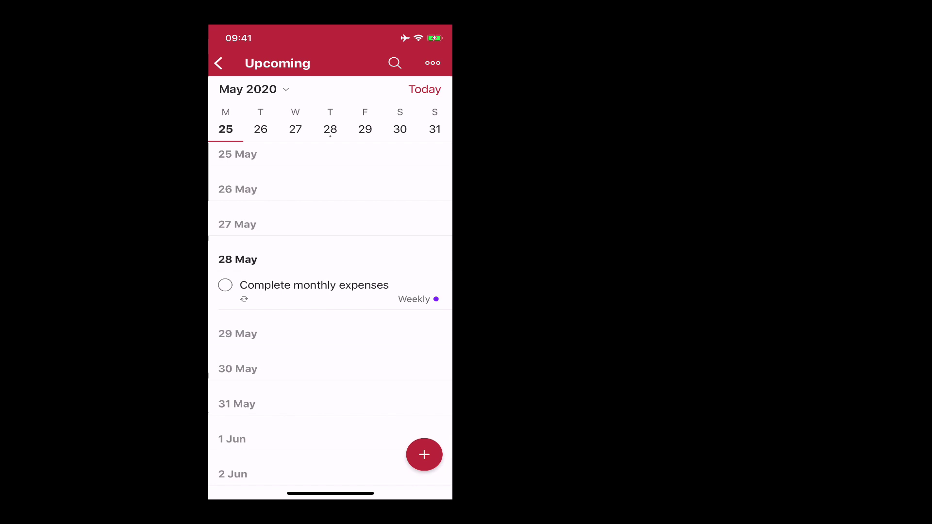
# Step: Return to today and drag Update sales report under Sat 2 May
pyautogui.click(424, 89)
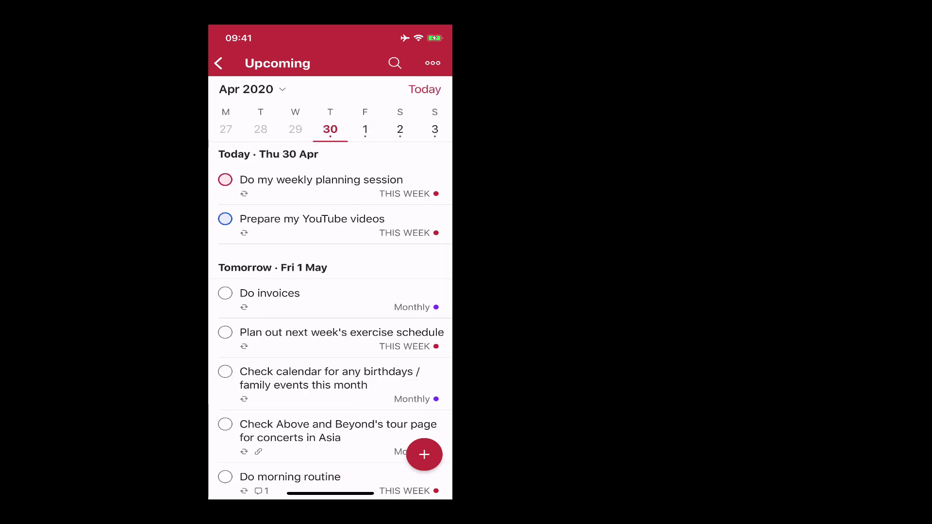
pyautogui.scroll(-10, 330, 325)
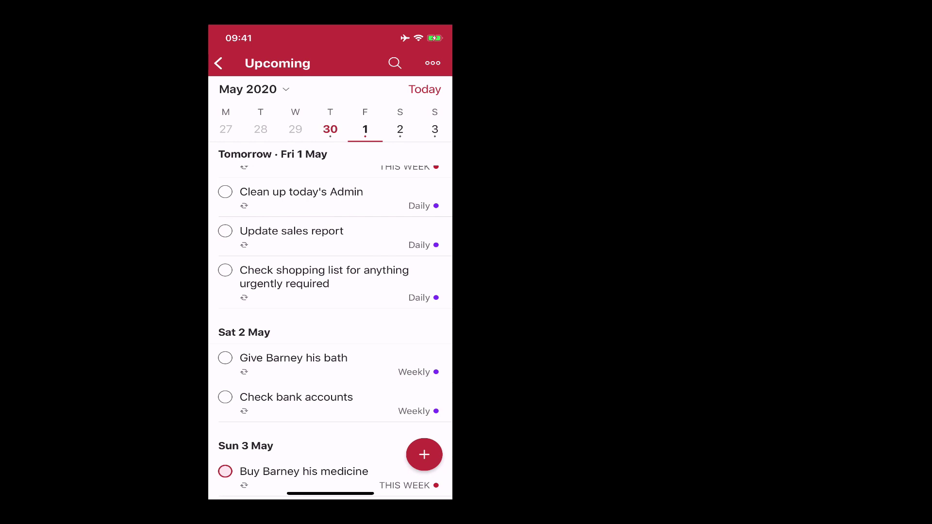
pyautogui.moveTo(291, 231); pyautogui.dragTo(291, 318)
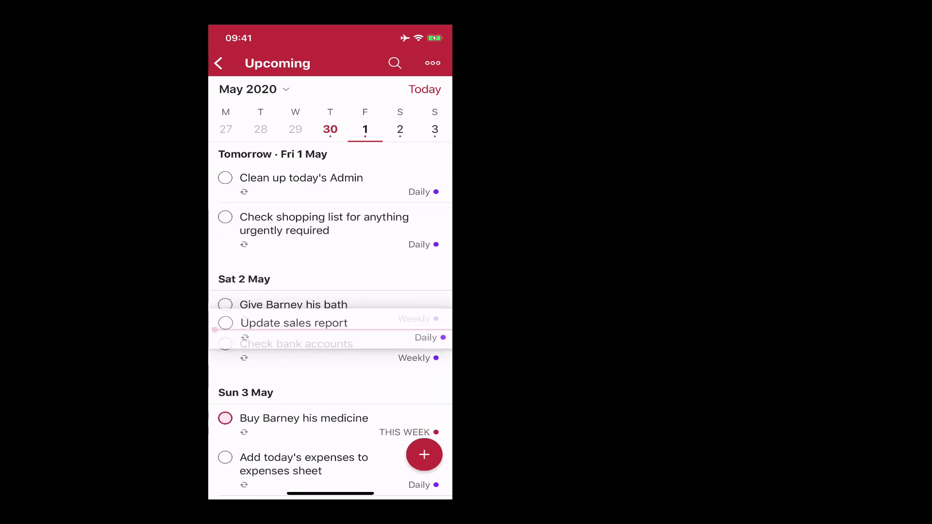
pyautogui.moveTo(294, 323); pyautogui.dragTo(293, 335)
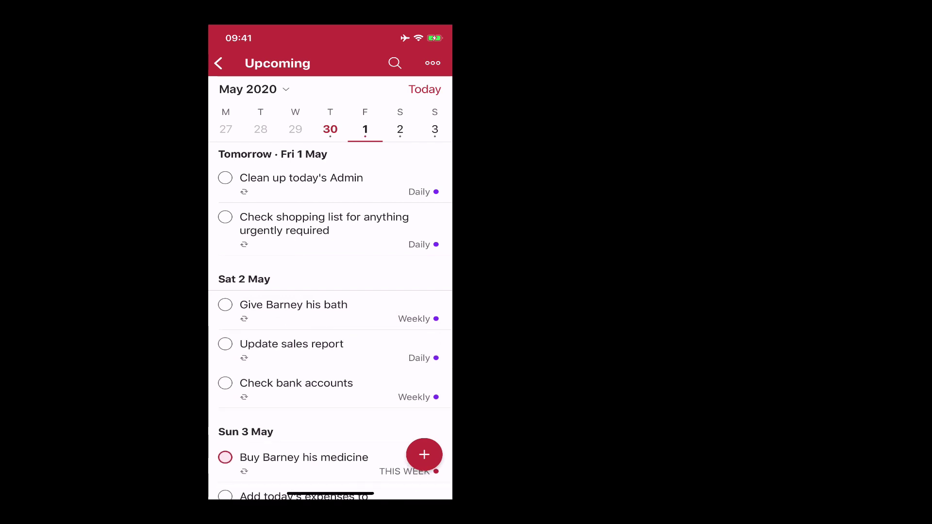
# Step: Drag Plan out next week's exercise schedule up from Fri 1 May into today
pyautogui.scroll(2, 330, 328)
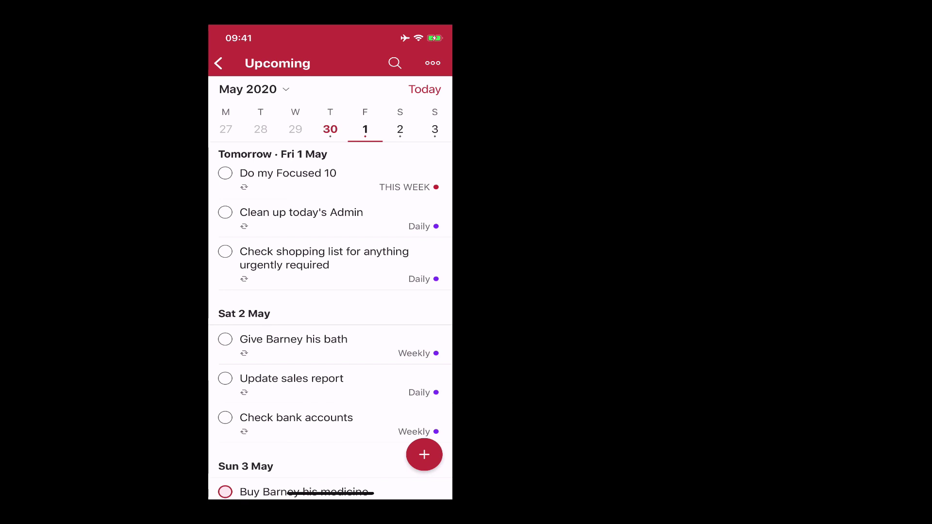
pyautogui.scroll(5, 330, 328)
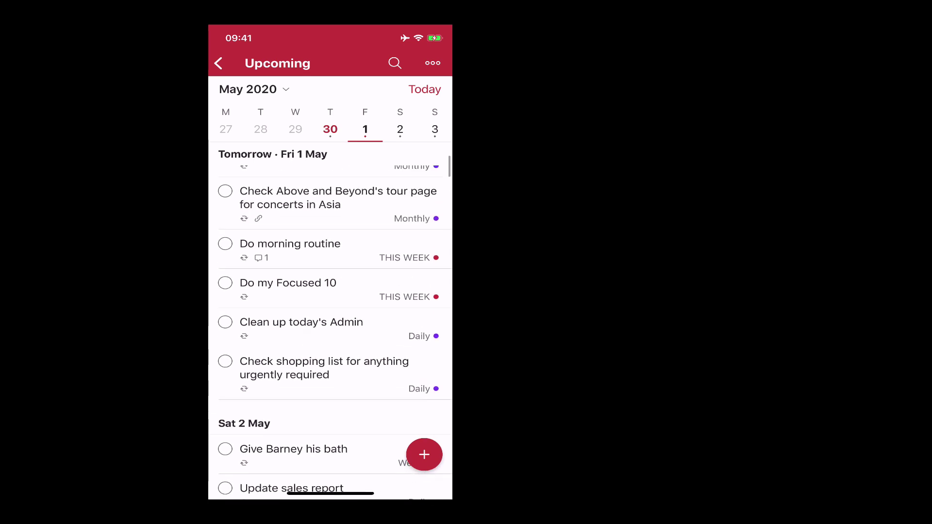
pyautogui.scroll(5, 330, 328)
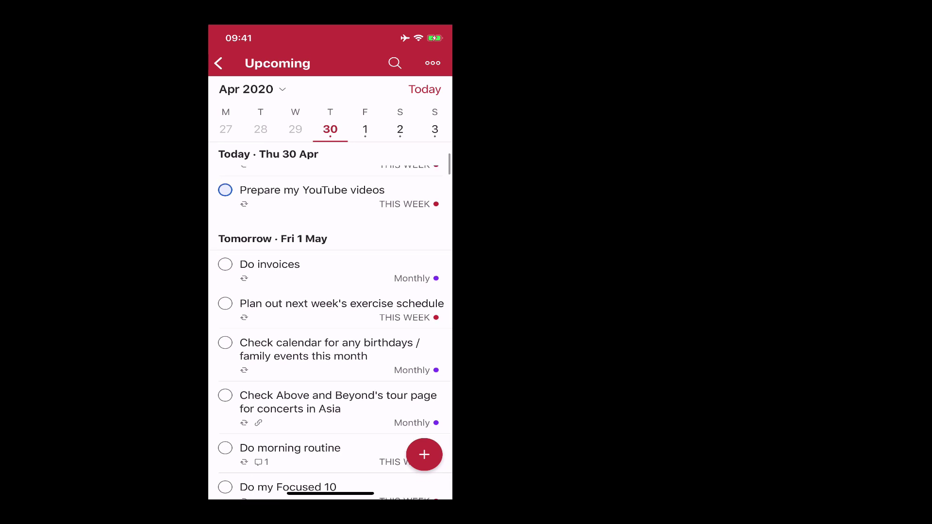
pyautogui.moveTo(310, 304); pyautogui.dragTo(311, 199)
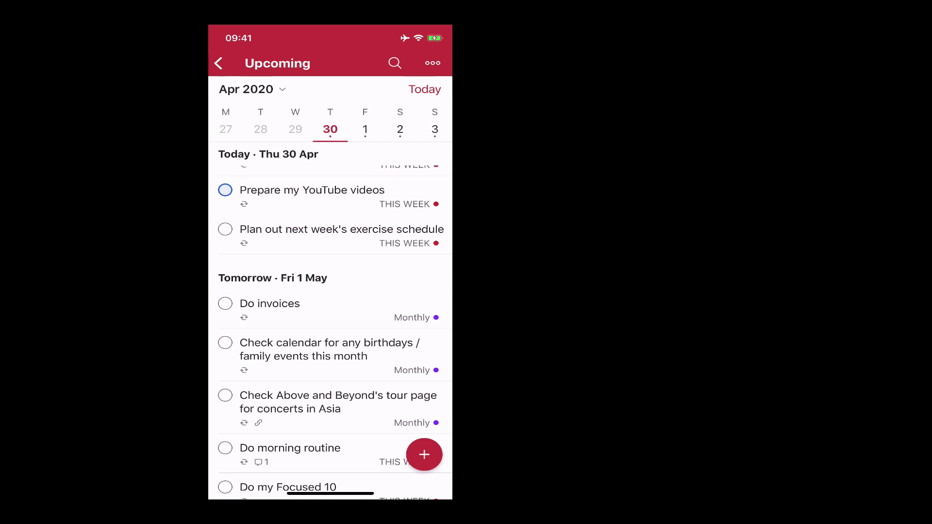
pyautogui.scroll(-10, 331, 325)
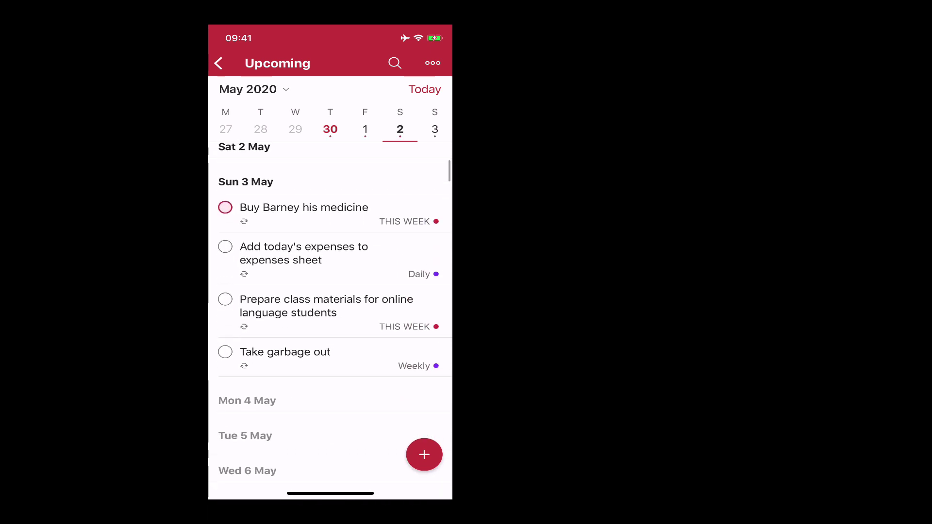
pyautogui.scroll(7, 330, 320)
# Step: Drag Check shopping list for anything urgently required to Wed 6 May
pyautogui.scroll(-3, 330, 321)
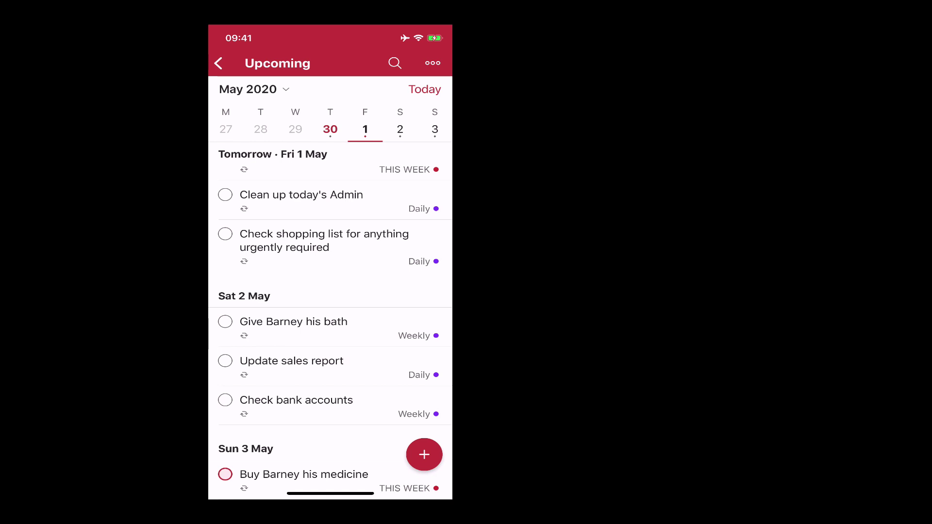
pyautogui.moveTo(284, 240); pyautogui.dragTo(292, 213)
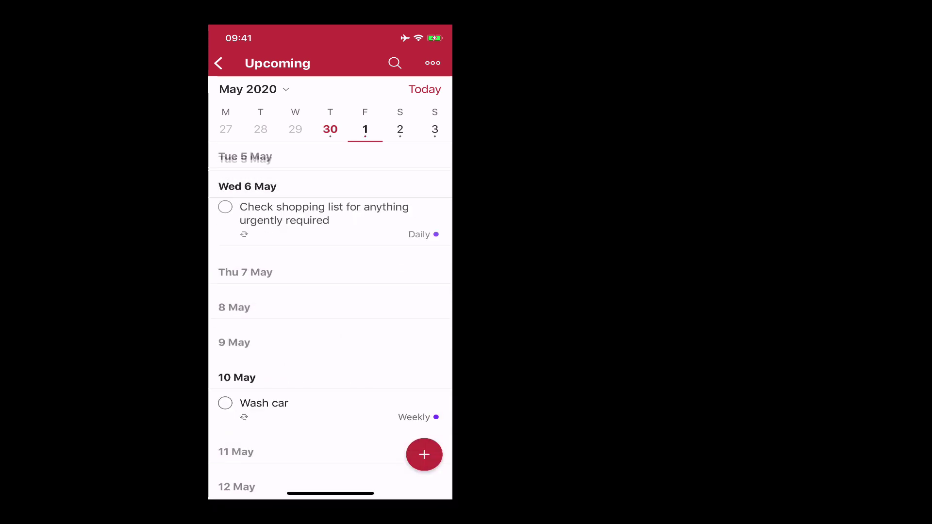
pyautogui.scroll(5, 330, 316)
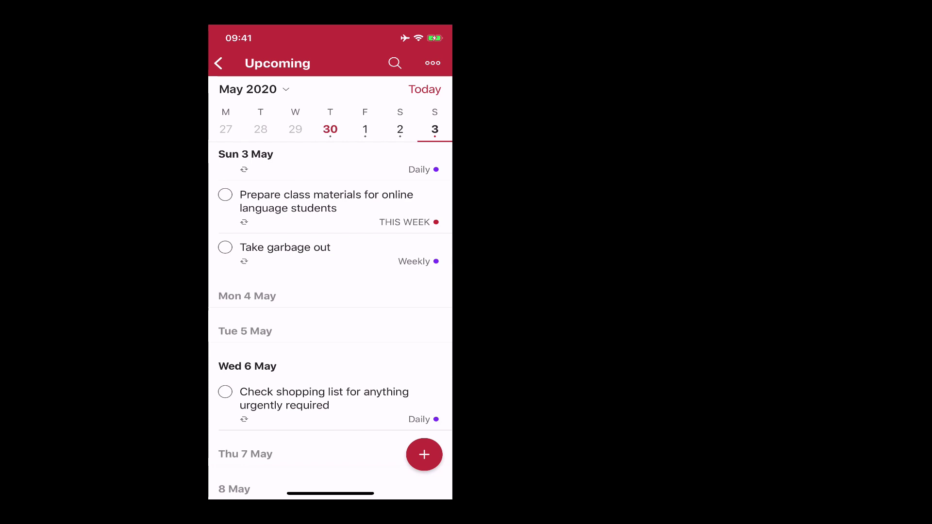
# Step: Drag Take garbage out further down to 17 May
pyautogui.moveTo(285, 248); pyautogui.dragTo(304, 330)
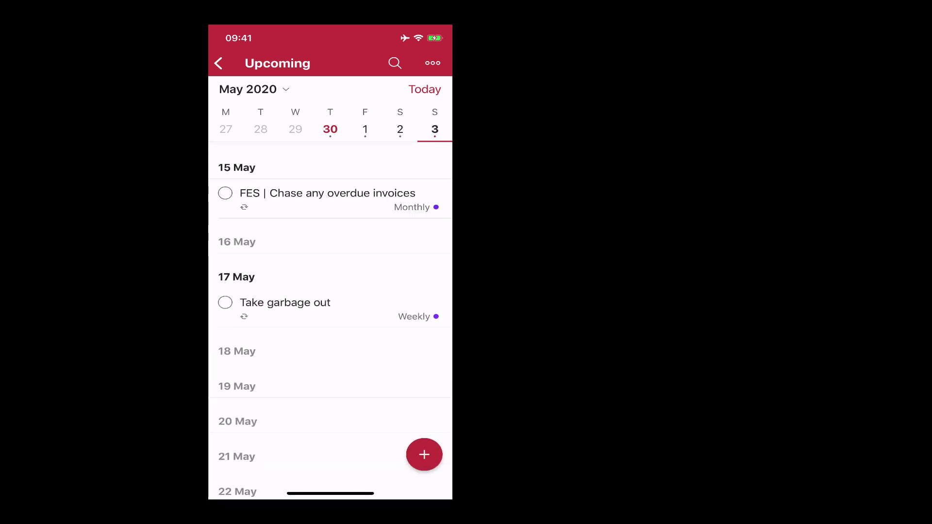
pyautogui.scroll(15, 330, 315)
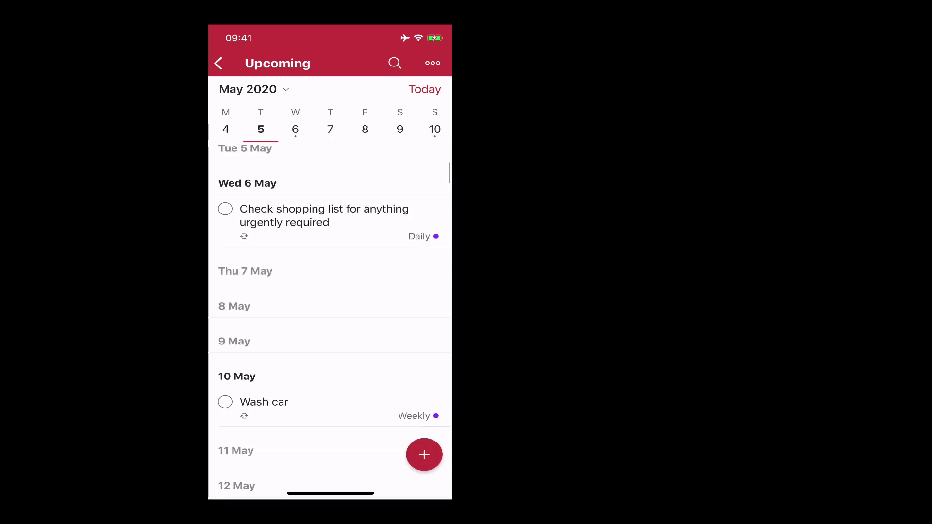
pyautogui.scroll(-10, 330, 315)
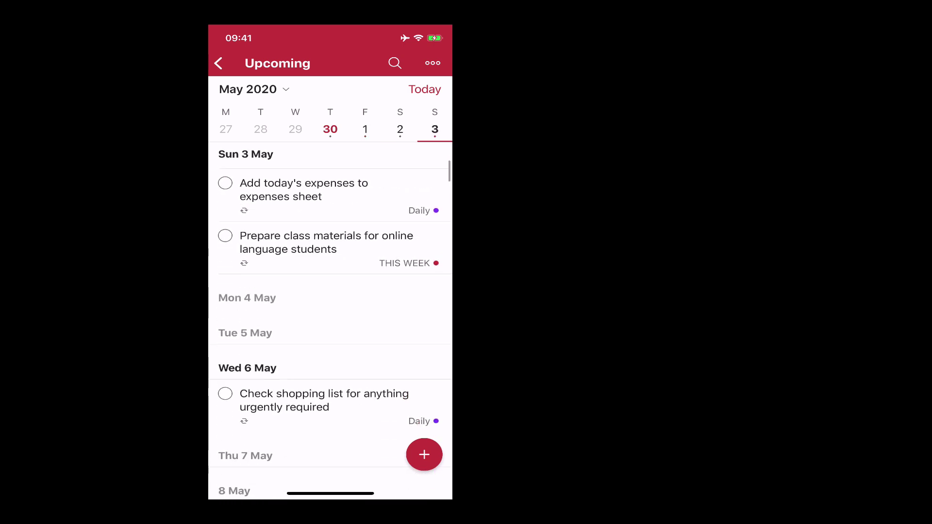
pyautogui.scroll(12, 330, 316)
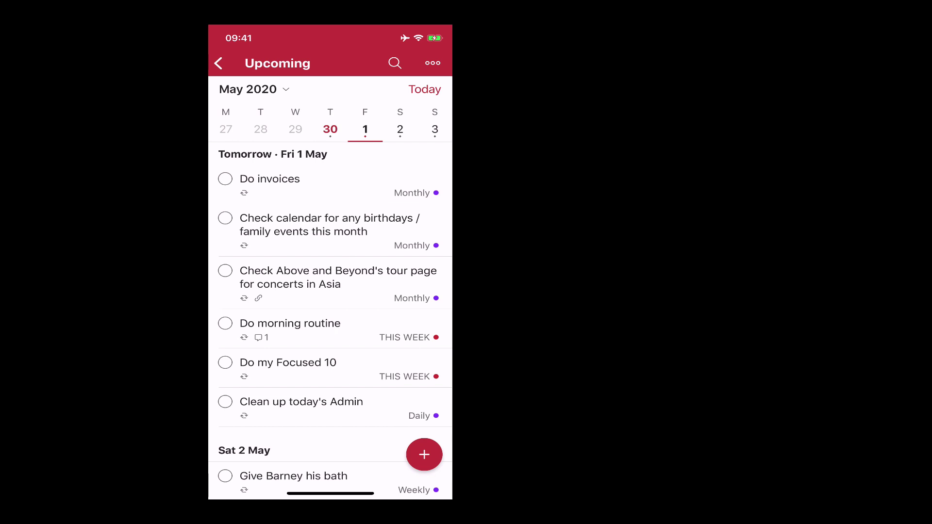
# Step: Go back to the main menu, where Today now counts 3 tasks
pyautogui.click(219, 63)
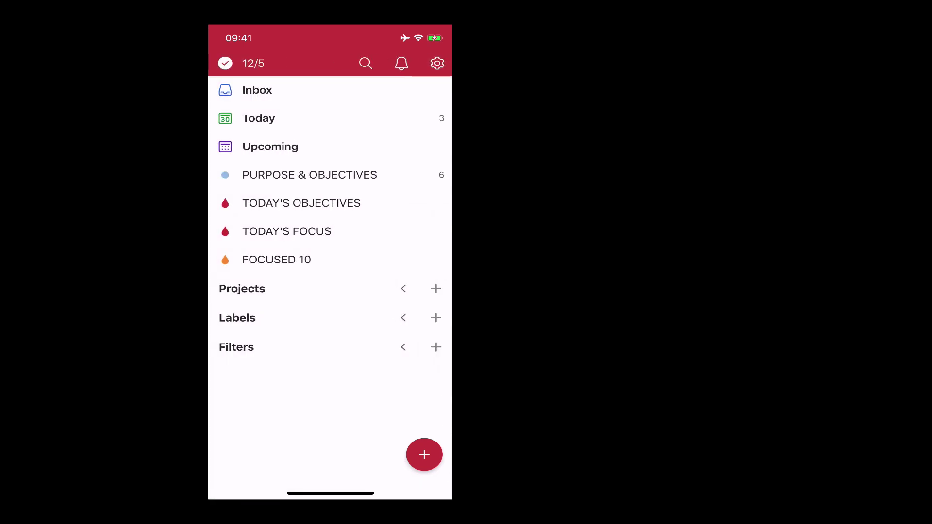